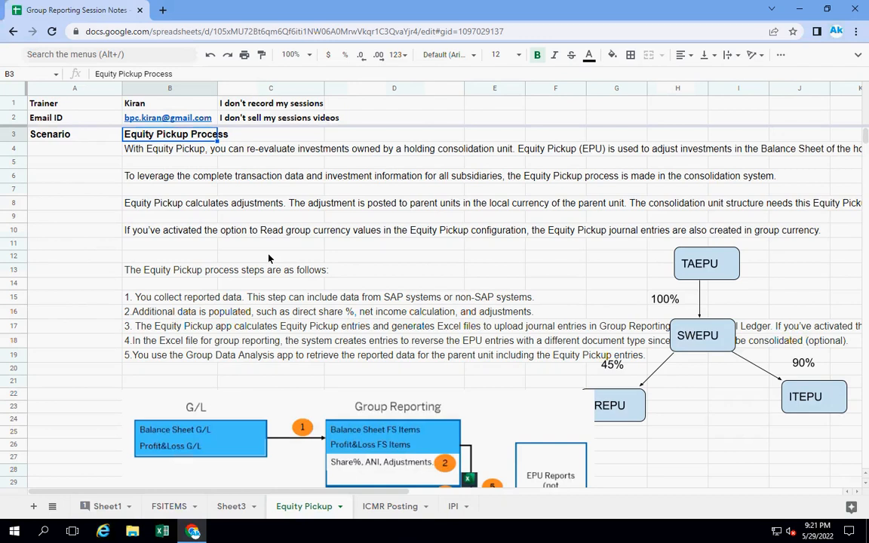
Open the ownership structure drawing for editing and go over its TAEPU, SWEPU and FREPU boxes.
{"action": "left_click", "coordinate": [693, 341]}
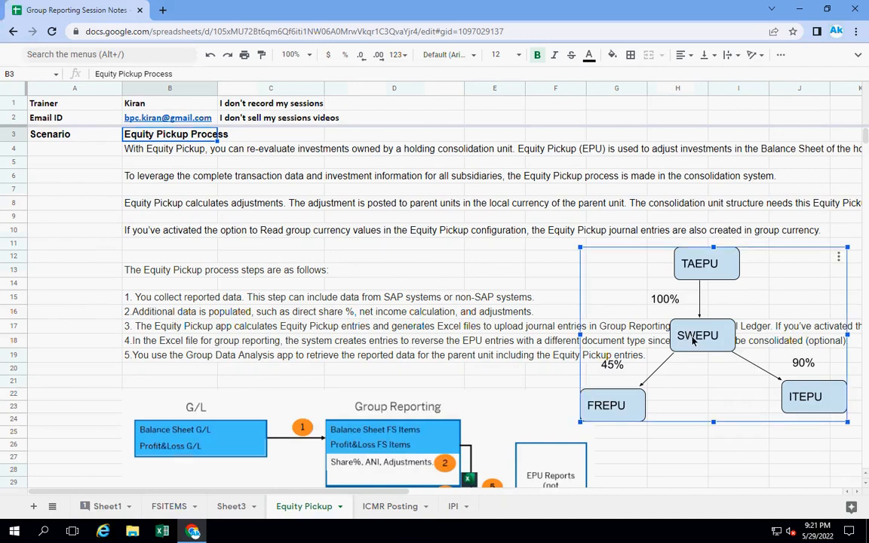
{"action": "double_click", "coordinate": [692, 341]}
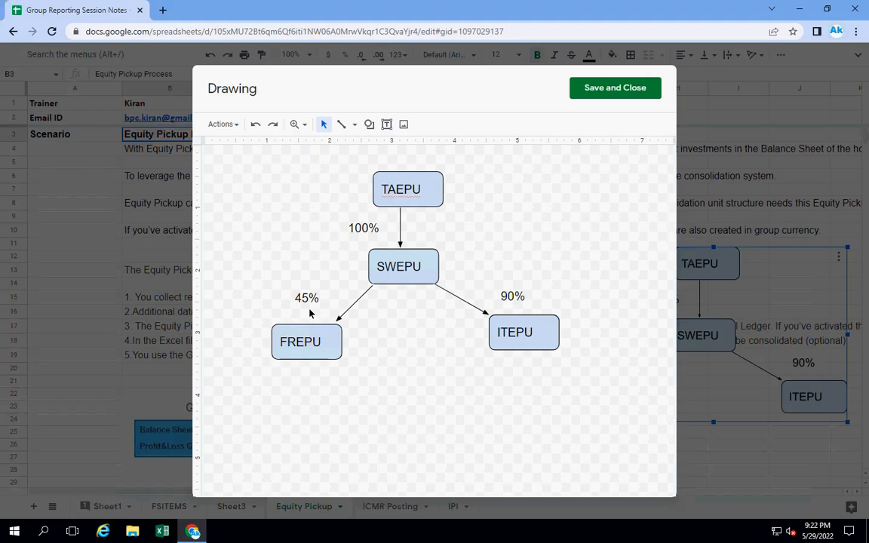
{"action": "left_click", "coordinate": [403, 197]}
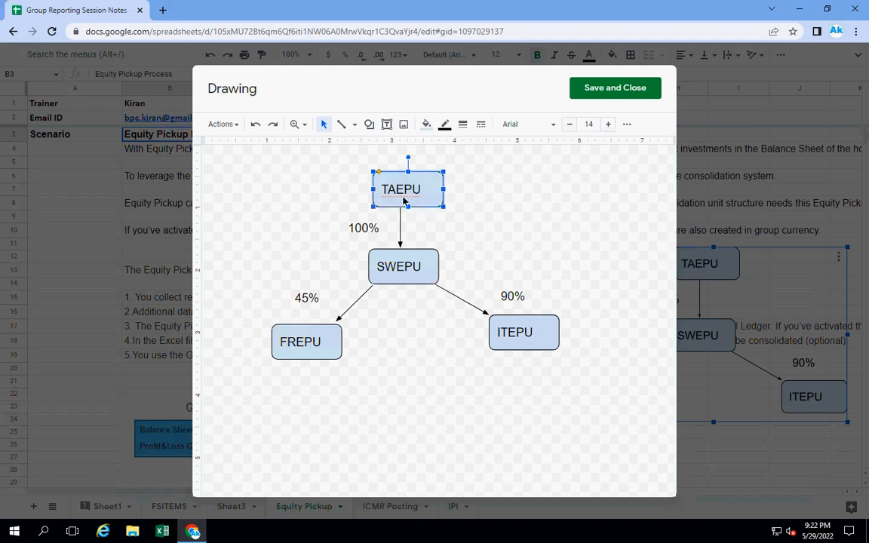
{"action": "left_click", "coordinate": [396, 263]}
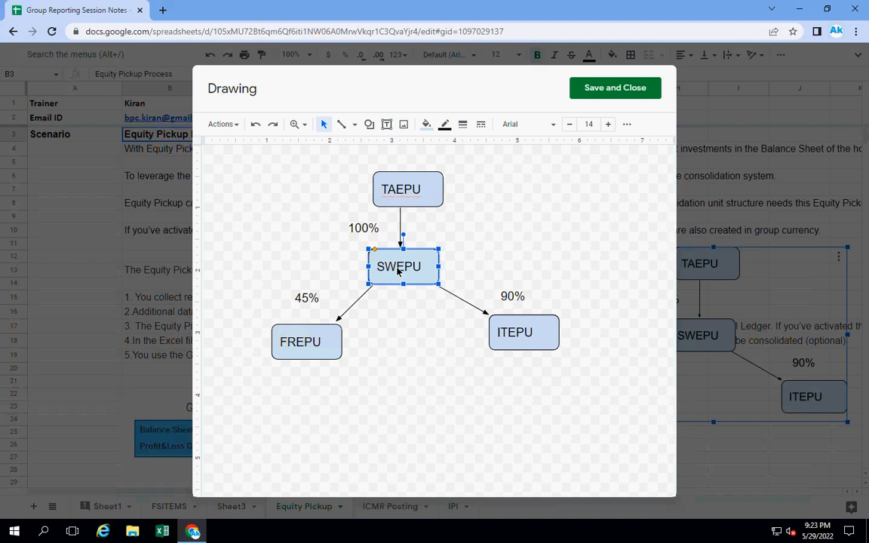
{"action": "left_click", "coordinate": [420, 191]}
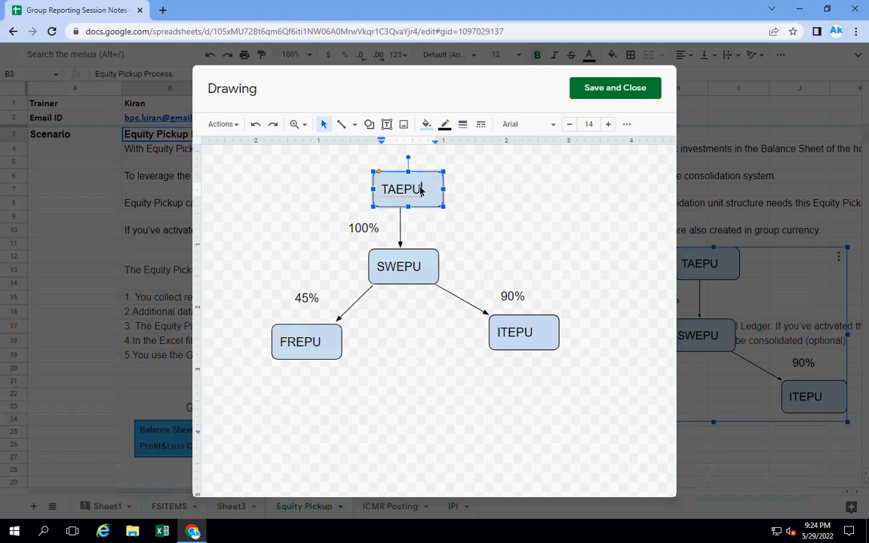
{"action": "left_click", "coordinate": [397, 191]}
{"action": "left_click", "coordinate": [398, 267]}
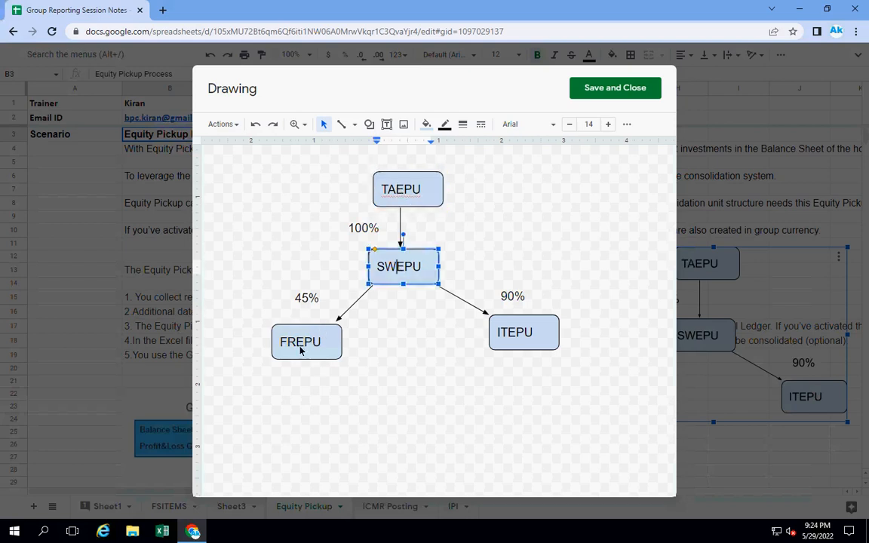
{"action": "left_click", "coordinate": [300, 348]}
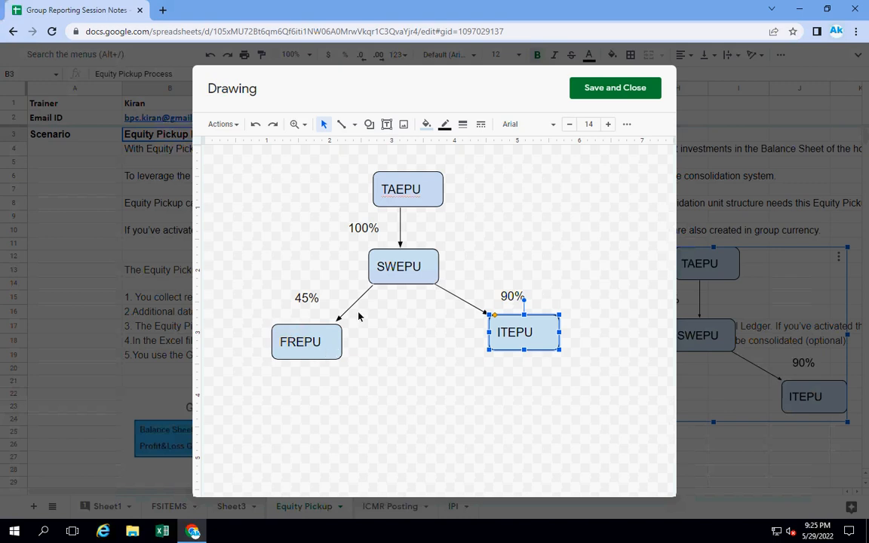
Add a text box below the FREPU box with "Net Income" and "OCI" on separate lines.
{"action": "left_click", "coordinate": [386, 124]}
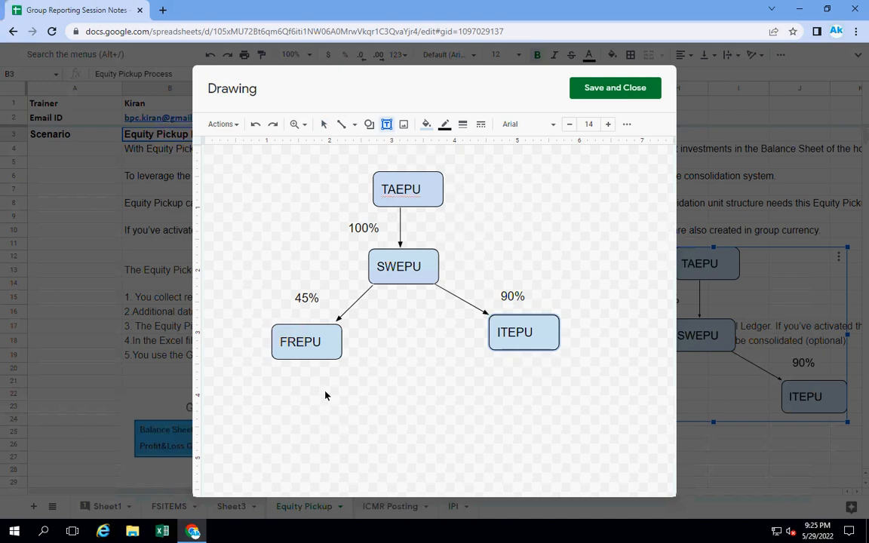
{"action": "left_click_drag", "start_coordinate": [268, 377], "coordinate": [358, 408]}
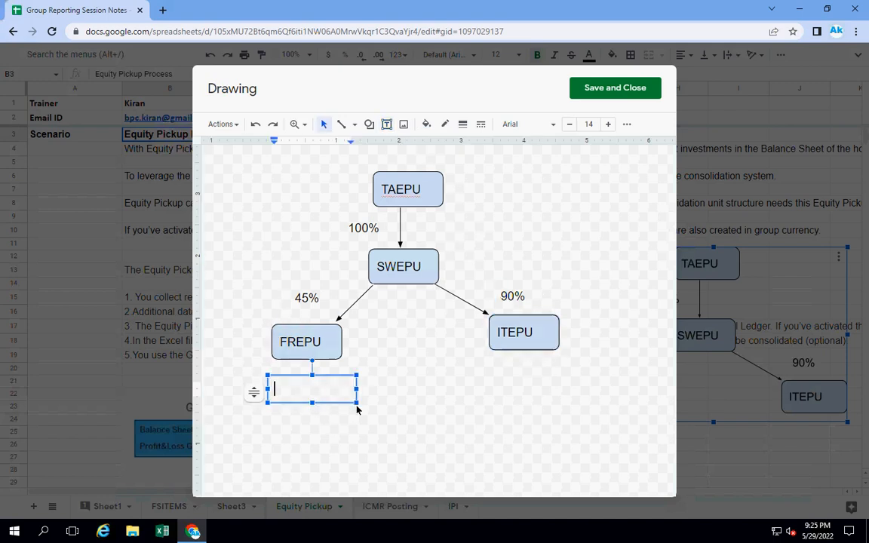
{"action": "type", "text": "Net Income"}
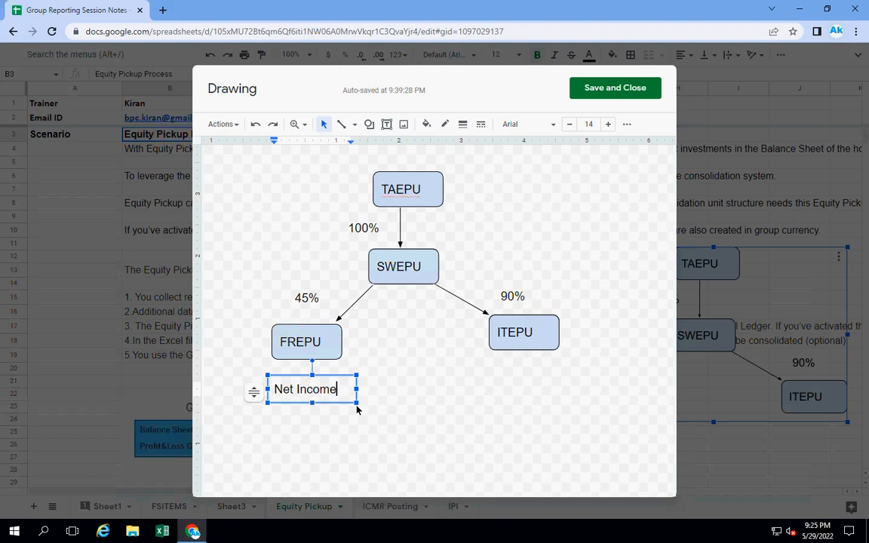
{"action": "key", "text": "Return"}
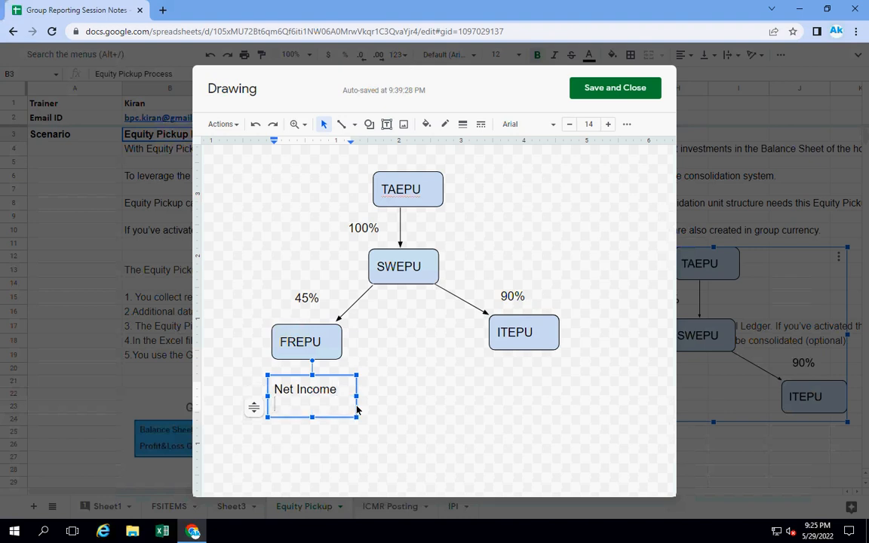
{"action": "type", "text": "OCI"}
Add a text box below the ITEPU box with "Net INcome" and "OCI" on separate lines.
{"action": "left_click", "coordinate": [386, 123]}
{"action": "left_click_drag", "start_coordinate": [490, 369], "coordinate": [574, 413]}
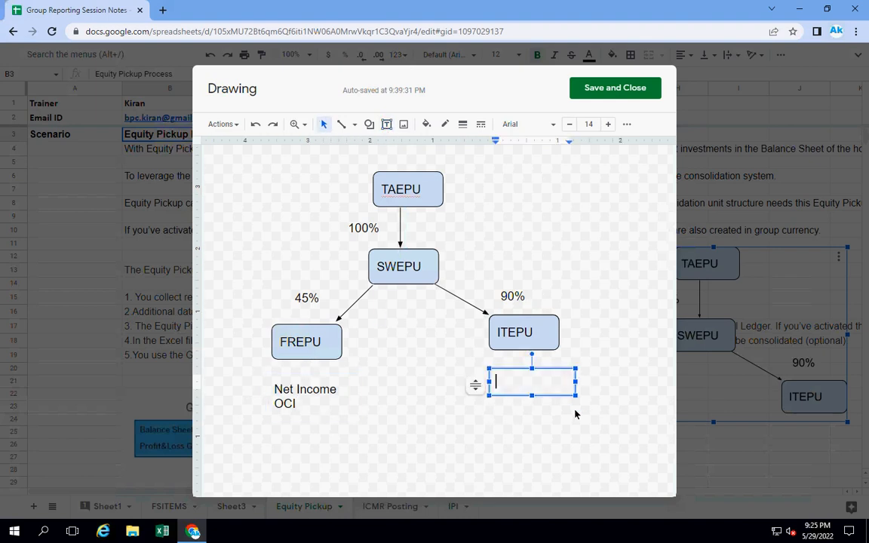
{"action": "type", "text": "Net INcome"}
{"action": "key", "text": "Return"}
{"action": "type", "text": "OCI"}
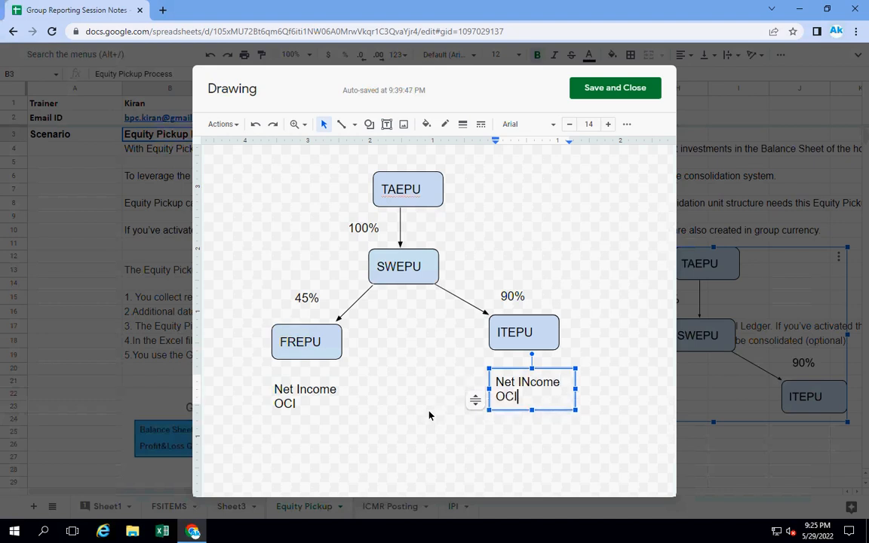
Append "- 100" to the net income line below FREPU.
{"action": "left_click", "coordinate": [330, 390]}
{"action": "left_click", "coordinate": [331, 394]}
{"action": "left_click", "coordinate": [352, 394]}
{"action": "type", "text": "- "}
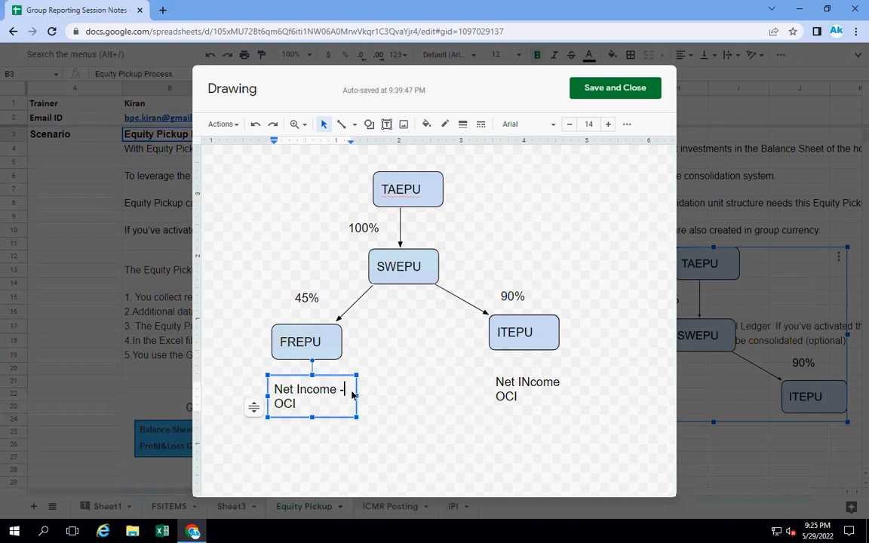
{"action": "type", "text": "100"}
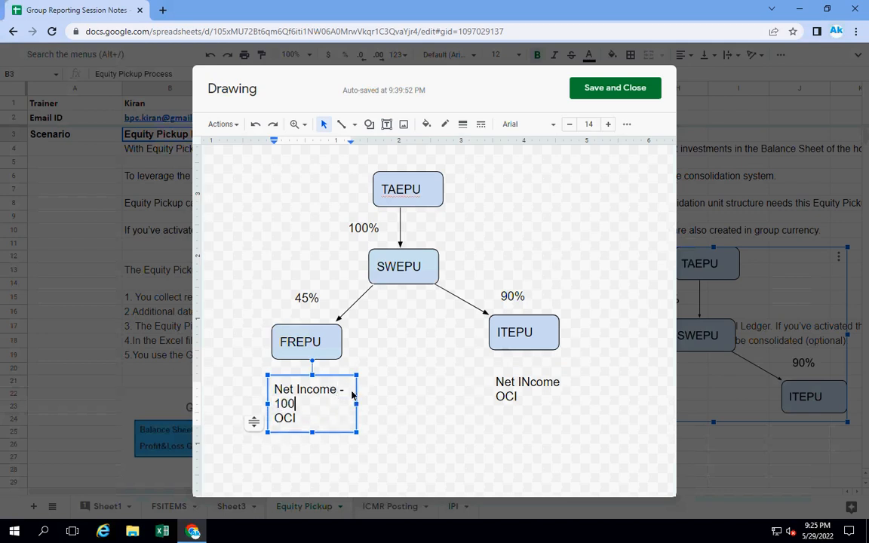
Append "- 200" to the net income line below ITEPU and widen both text boxes to fit each amount on one line.
{"action": "left_click", "coordinate": [560, 385]}
{"action": "type", "text": "- 200"}
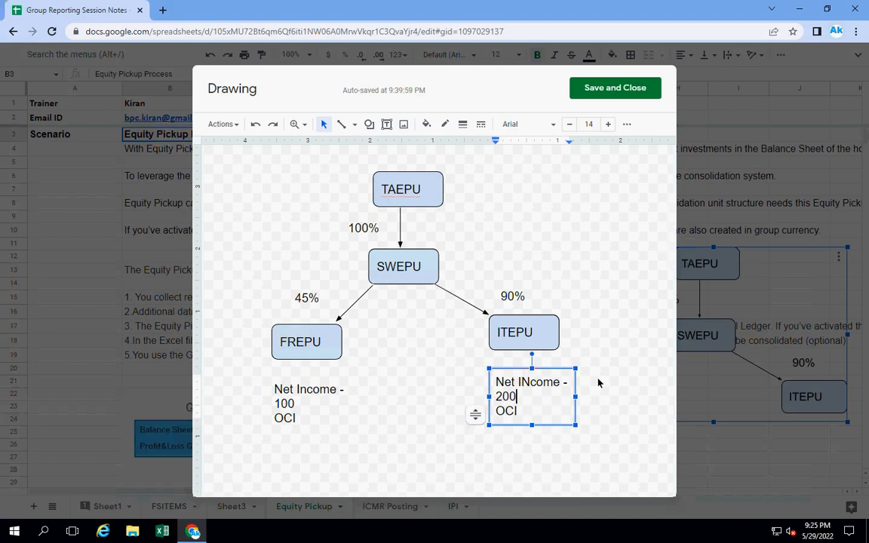
{"action": "left_click_drag", "start_coordinate": [575, 428], "coordinate": [617, 431]}
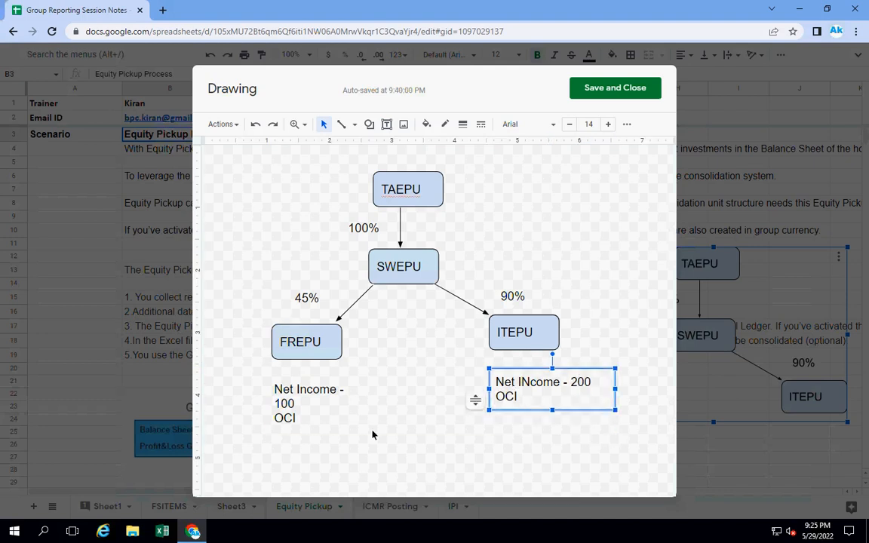
{"action": "left_click", "coordinate": [294, 406]}
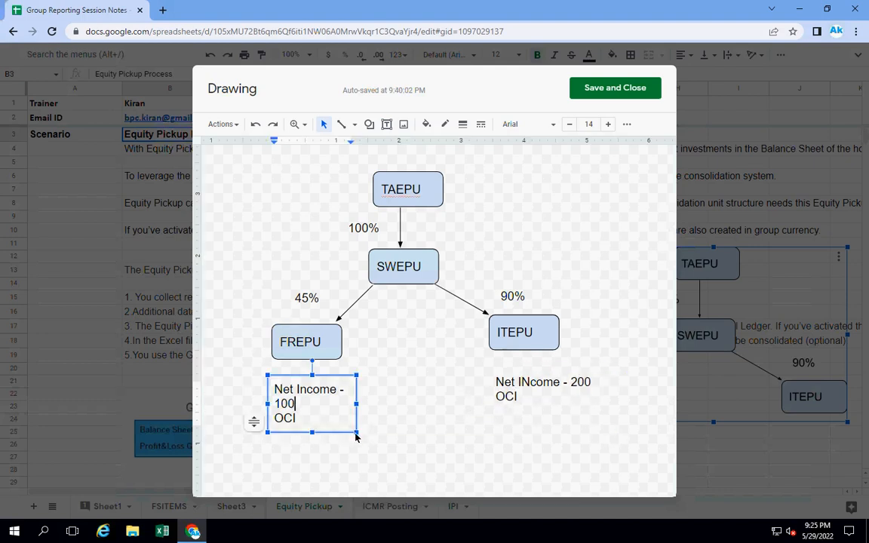
{"action": "left_click_drag", "start_coordinate": [356, 433], "coordinate": [386, 436]}
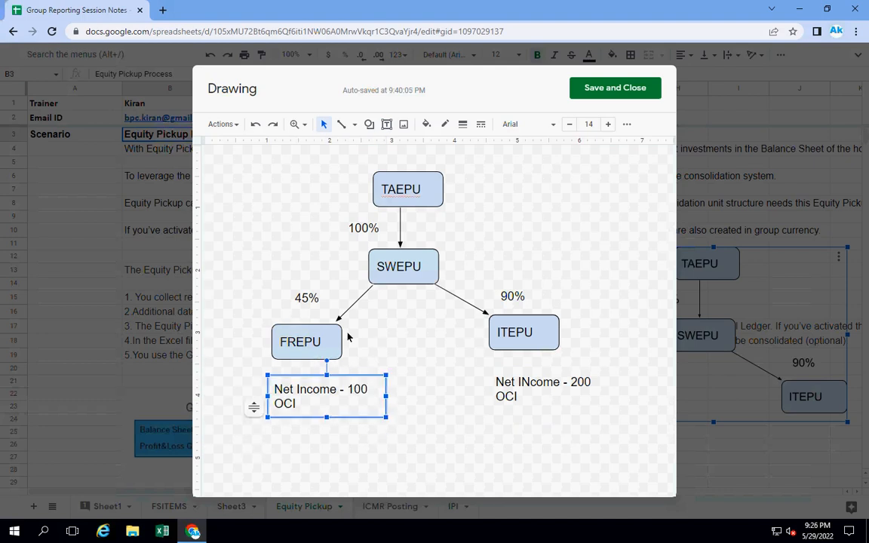
{"action": "left_click", "coordinate": [301, 405]}
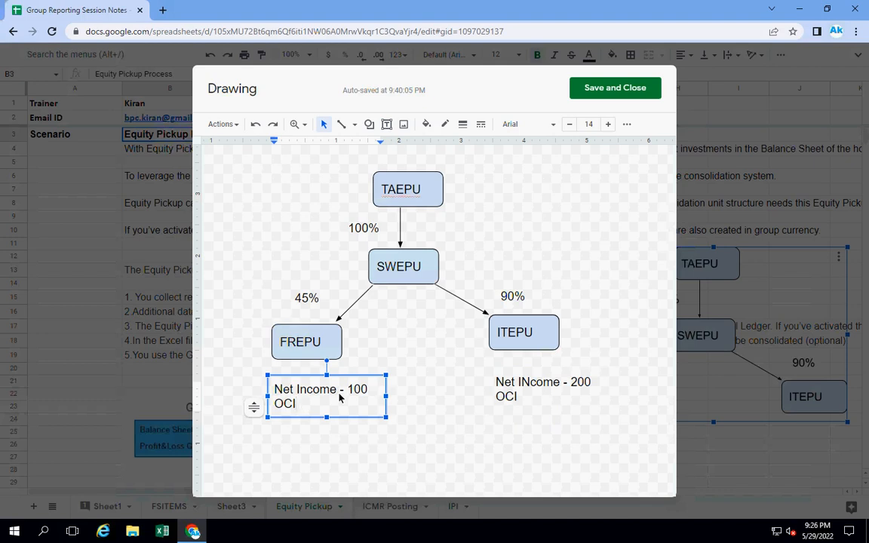
{"action": "left_click_drag", "start_coordinate": [347, 390], "coordinate": [365, 390]}
{"action": "double_click", "coordinate": [423, 267]}
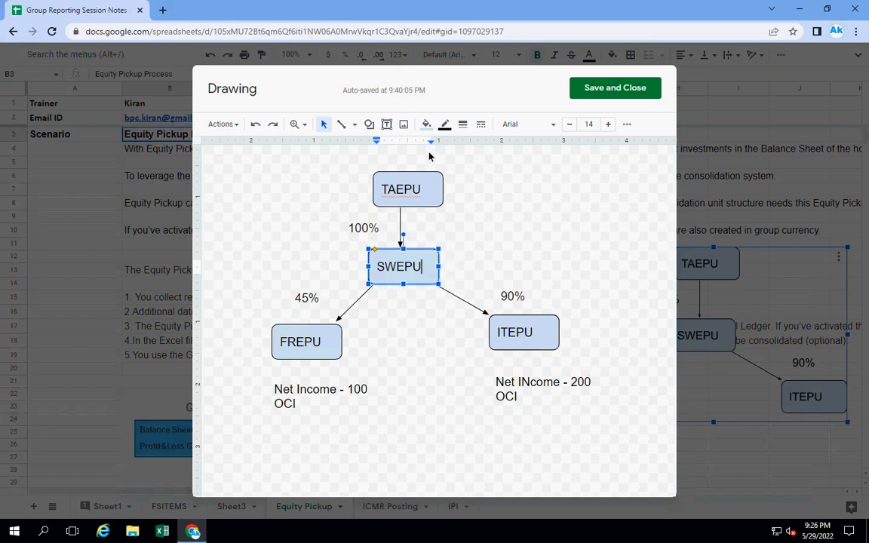
Add a text box to the right of the SWEPU box reading "Net Income".
{"action": "left_click", "coordinate": [386, 124]}
{"action": "left_click_drag", "start_coordinate": [457, 249], "coordinate": [551, 278]}
{"action": "type", "text": "Net INocme"}
{"action": "key", "text": "BackSpace"}
{"action": "key", "text": "BackSpace"}
{"action": "key", "text": "BackSpace"}
{"action": "key", "text": "BackSpace"}
{"action": "key", "text": "BackSpace"}
{"action": "type", "text": "no"}
{"action": "type", "text": "c"}
{"action": "key", "text": "BackSpace"}
{"action": "key", "text": "BackSpace"}
{"action": "type", "text": "cm"}
{"action": "key", "text": "BackSpace"}
{"action": "type", "text": "ome"}
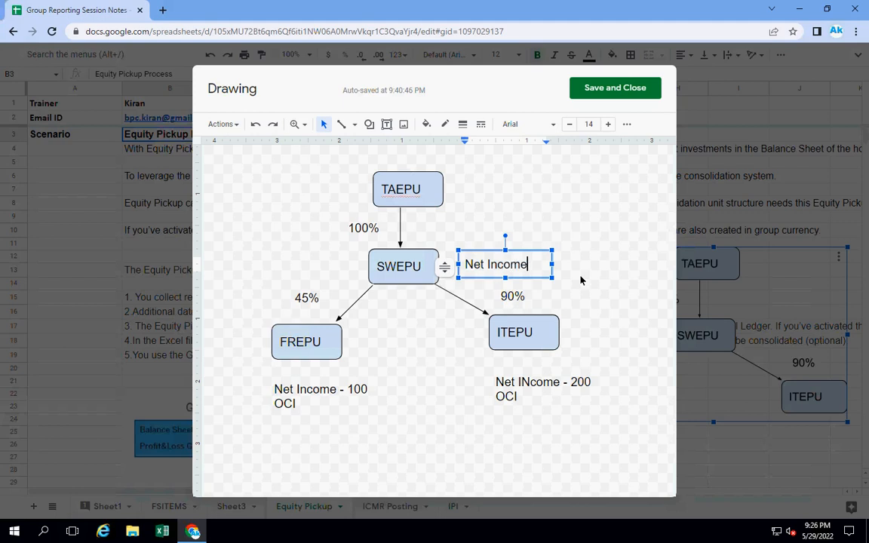
Append "- 150" to SWEPU's net income text and widen its text box to fit it on one line.
{"action": "type", "text": " - 150"}
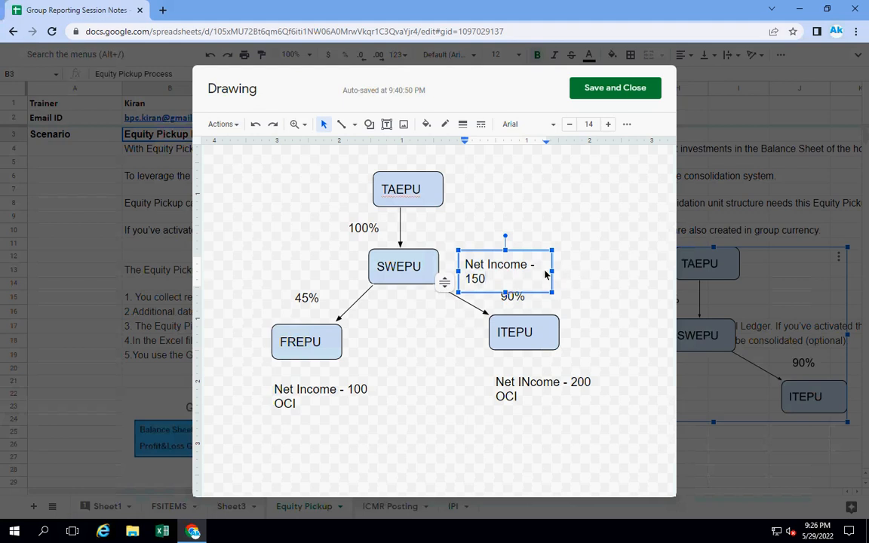
{"action": "left_click", "coordinate": [552, 272]}
{"action": "left_click_drag", "start_coordinate": [551, 270], "coordinate": [595, 272]}
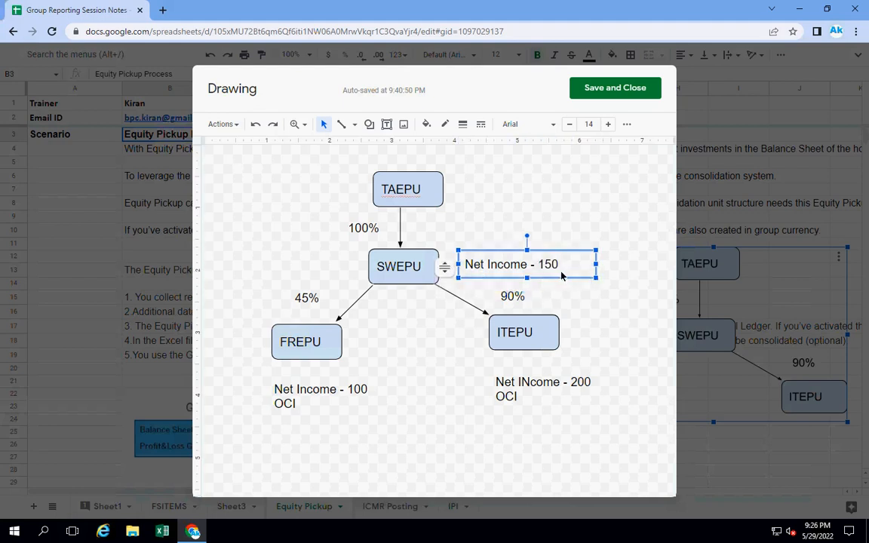
Append "+ 45 +" to SWEPU's net income text and widen its text box to keep it on one line.
{"action": "left_click", "coordinate": [554, 265]}
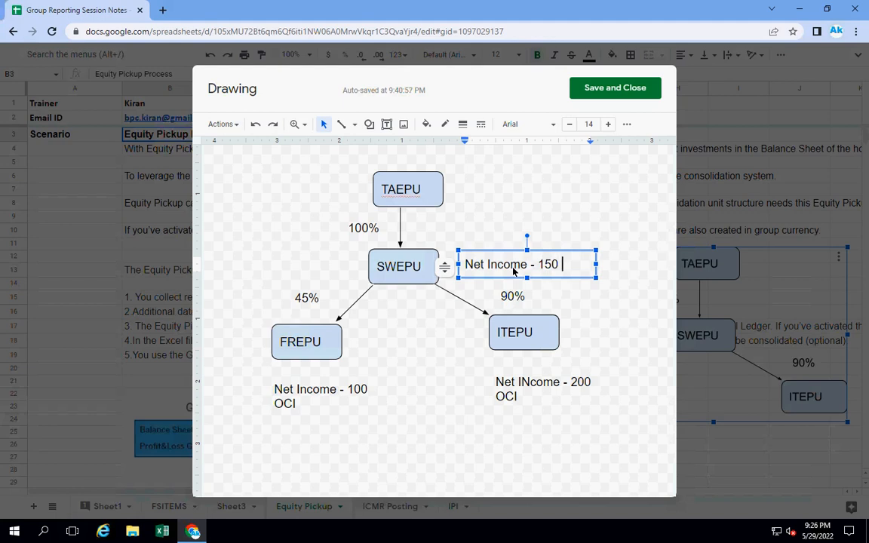
{"action": "type", "text": "+ 45 +"}
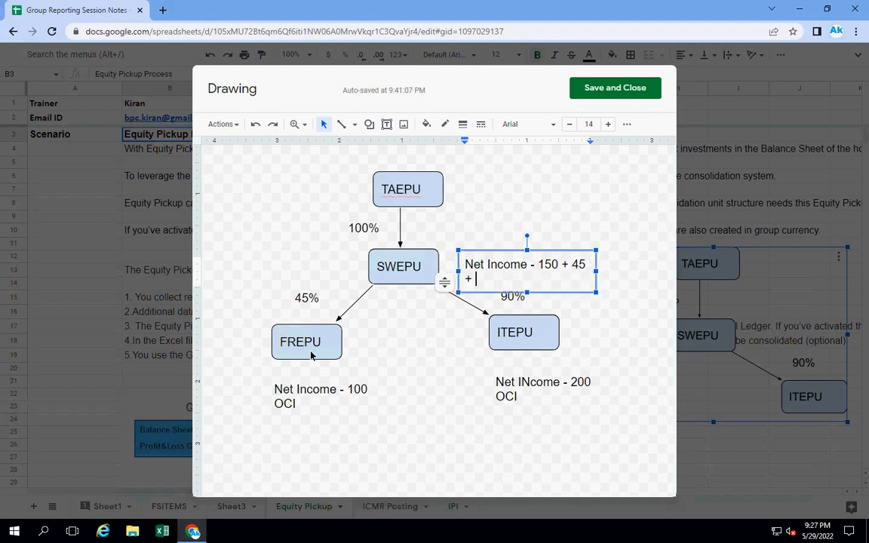
{"action": "left_click_drag", "start_coordinate": [594, 279], "coordinate": [630, 276]}
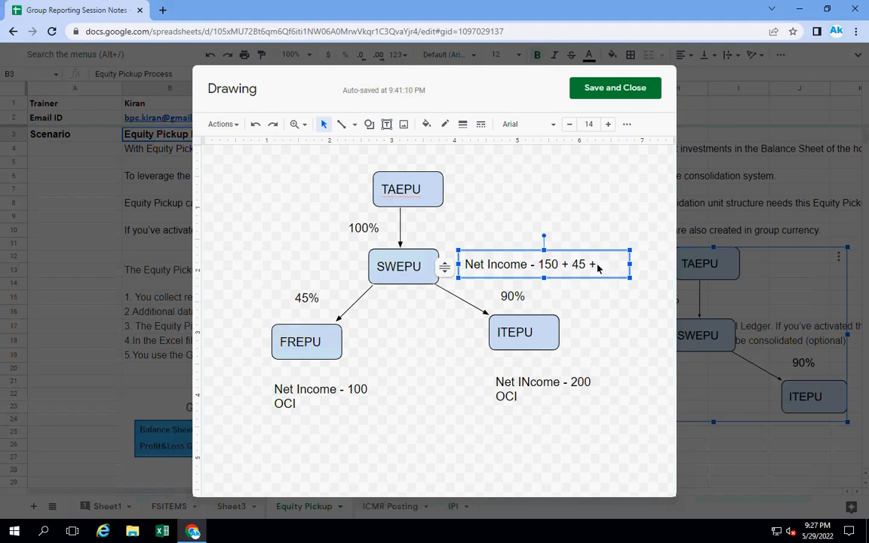
{"action": "left_click", "coordinate": [595, 265]}
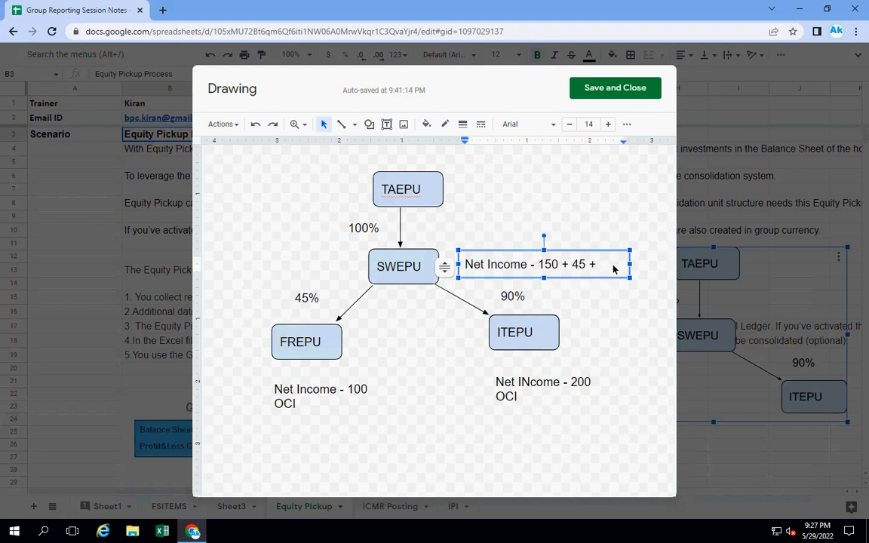
Save and close the drawing, and calculate ITEPU's share in cell D12 with the formula =200*90%.
{"action": "left_click", "coordinate": [588, 95]}
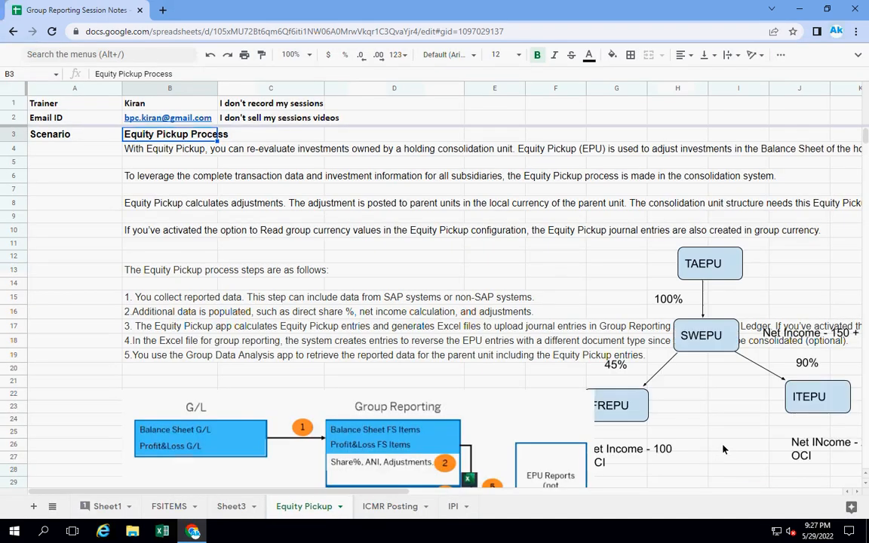
{"action": "left_click", "coordinate": [393, 242]}
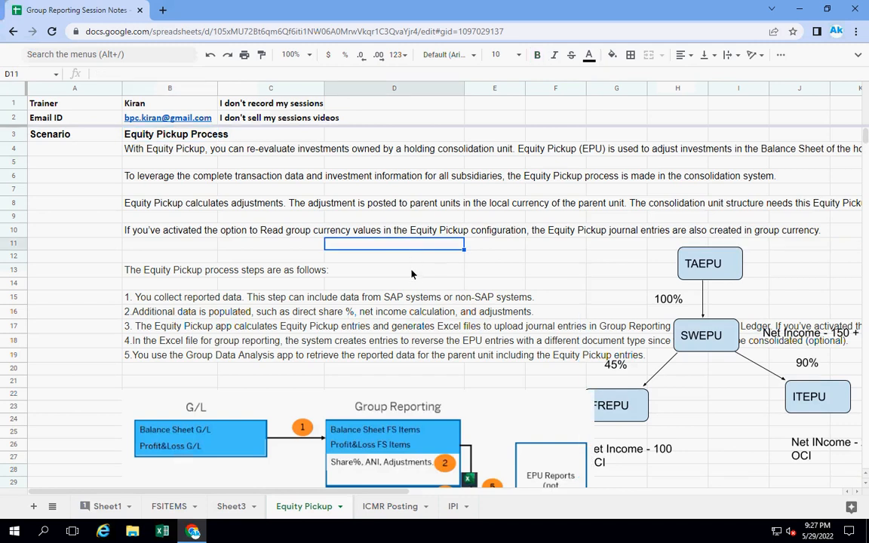
{"action": "left_click", "coordinate": [409, 262]}
{"action": "type", "text": "=2"}
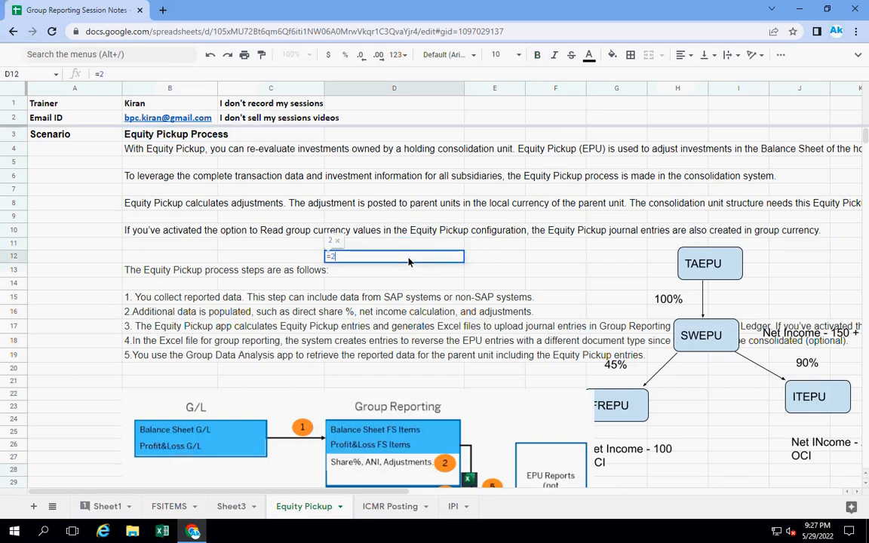
{"action": "type", "text": "00*90%"}
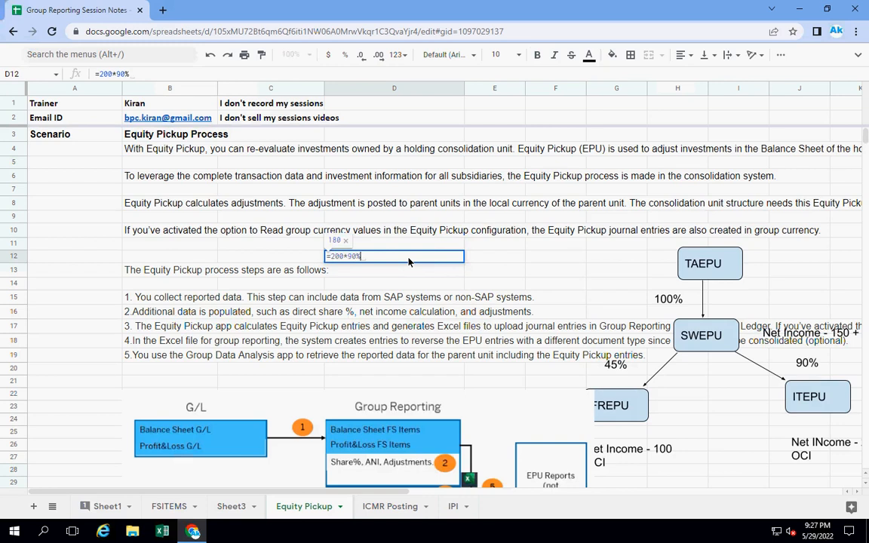
{"action": "key", "text": "Return"}
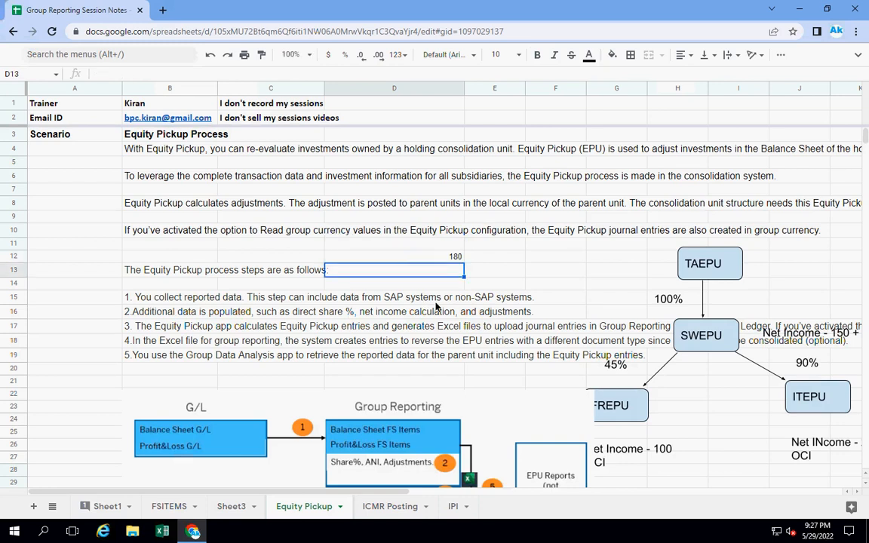
Reopen the ownership diagram drawing and append "180" to SWEPU's net income text, completing "Net Income - 150 + 45 + 180".
{"action": "left_click", "coordinate": [739, 392]}
{"action": "double_click", "coordinate": [739, 391]}
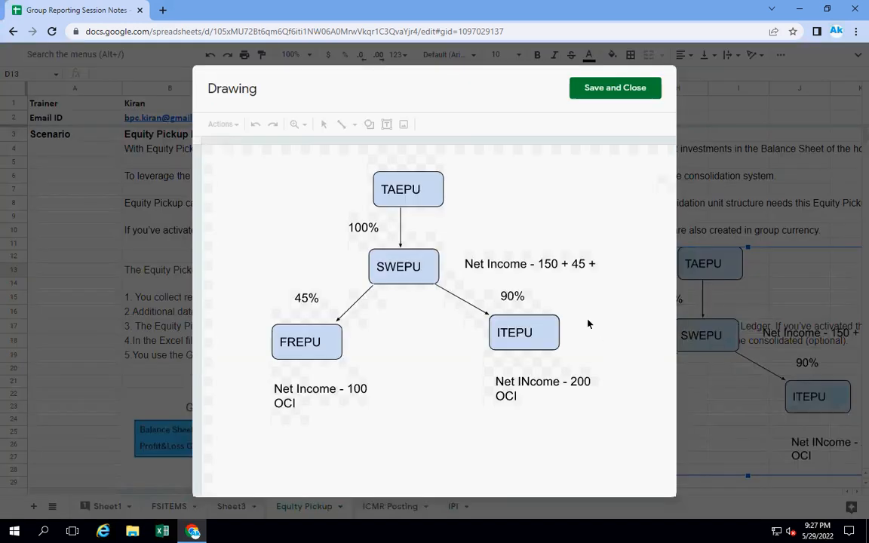
{"action": "double_click", "coordinate": [596, 265]}
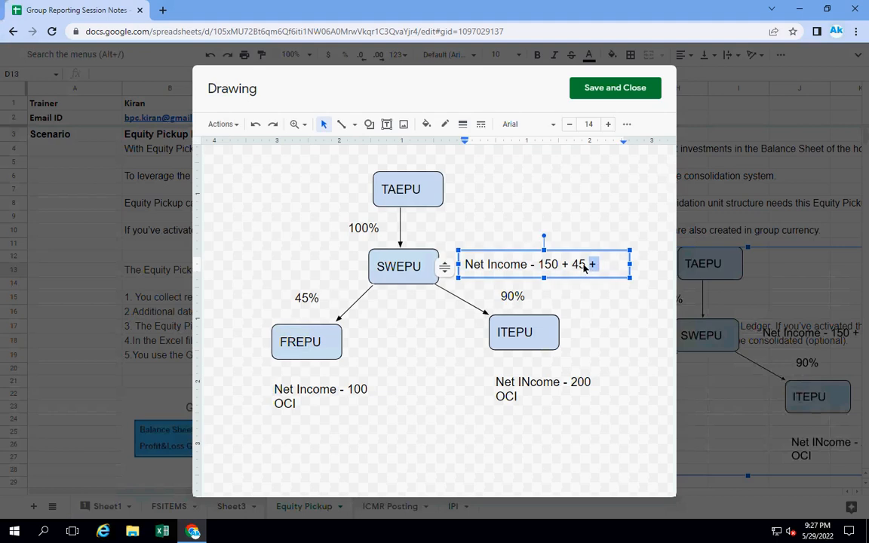
{"action": "type", "text": "180"}
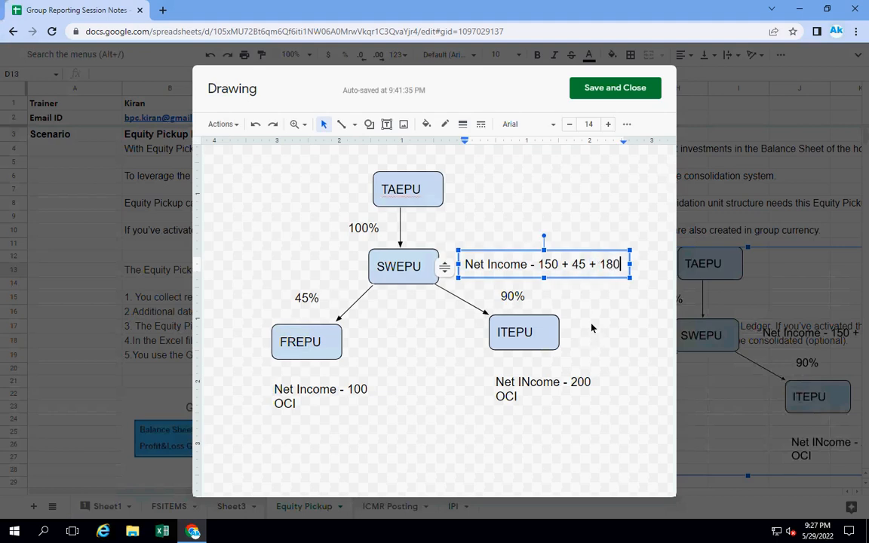
{"action": "left_click", "coordinate": [361, 277]}
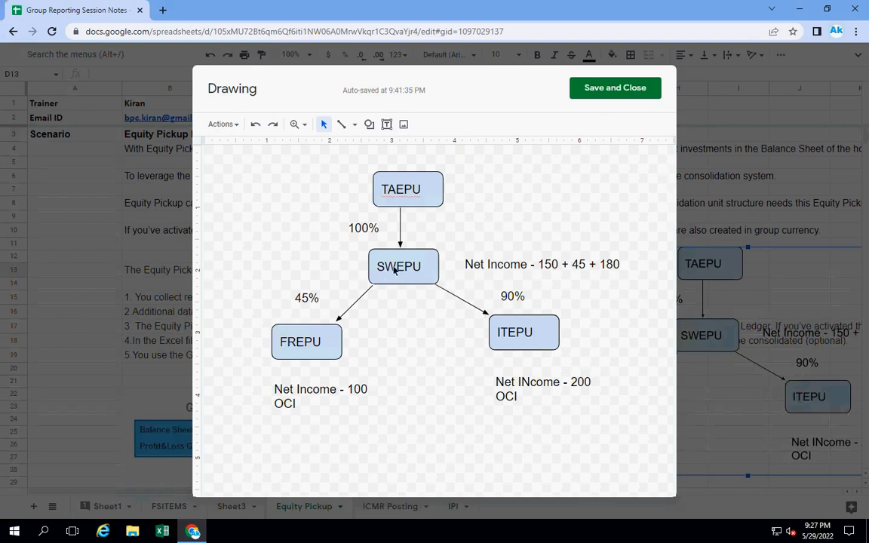
{"action": "left_click_drag", "start_coordinate": [572, 266], "coordinate": [626, 307]}
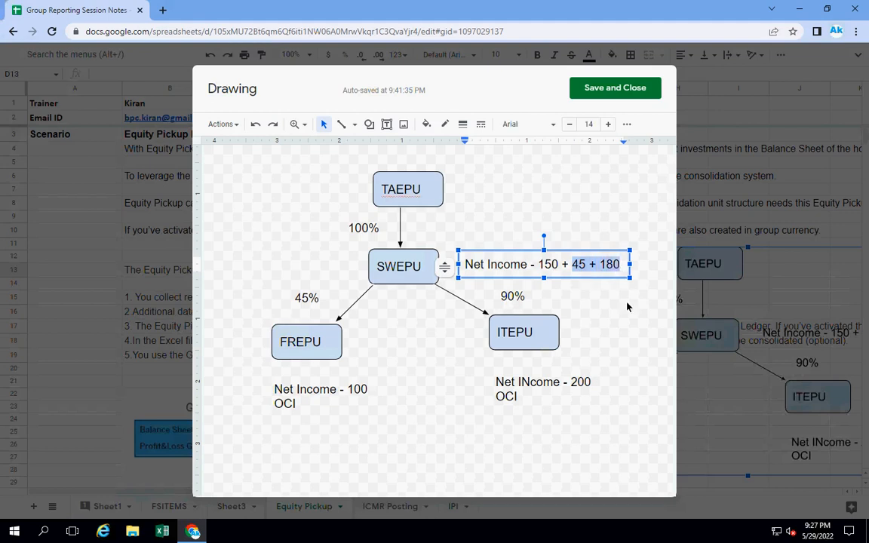
{"action": "left_click", "coordinate": [629, 315]}
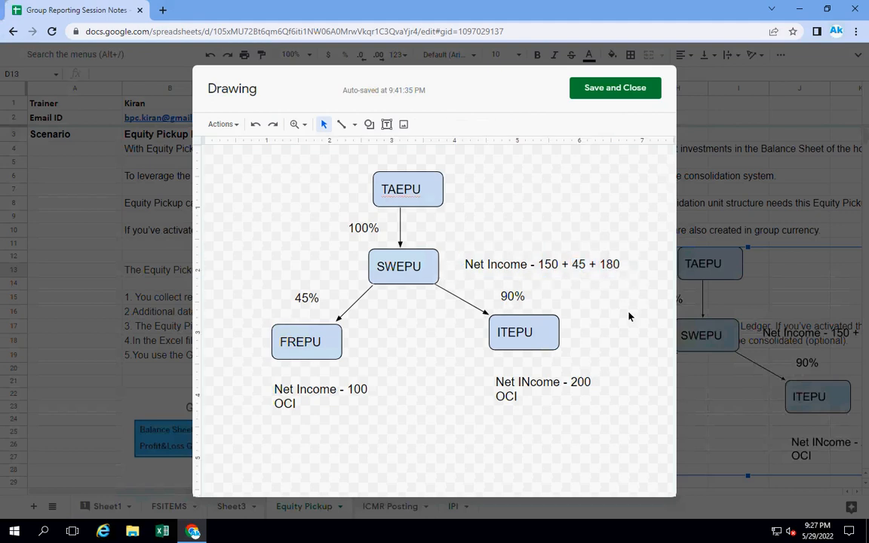
Add a text box beside the TAEPU box, above SWEPU's net income text, reading "375 net income".
{"action": "double_click", "coordinate": [419, 189]}
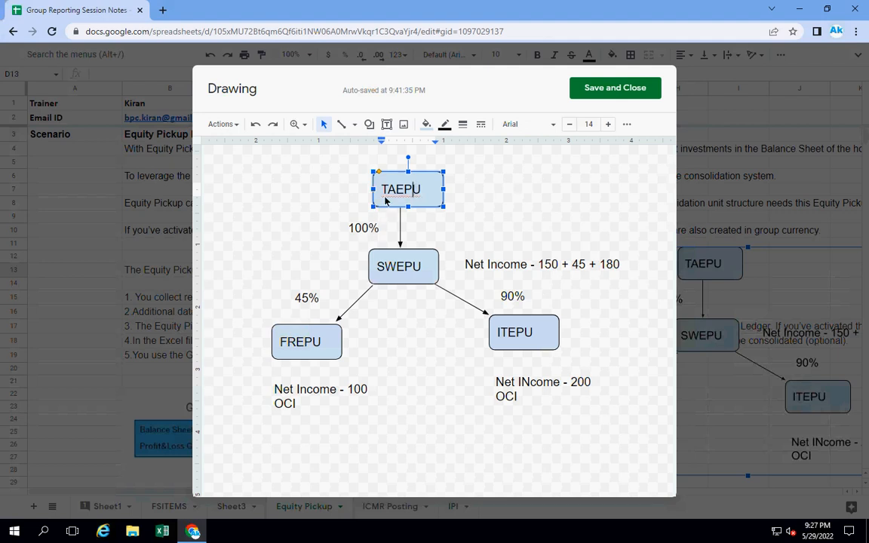
{"action": "left_click", "coordinate": [477, 196]}
{"action": "left_click", "coordinate": [386, 124]}
{"action": "left_click_drag", "start_coordinate": [464, 181], "coordinate": [594, 209]}
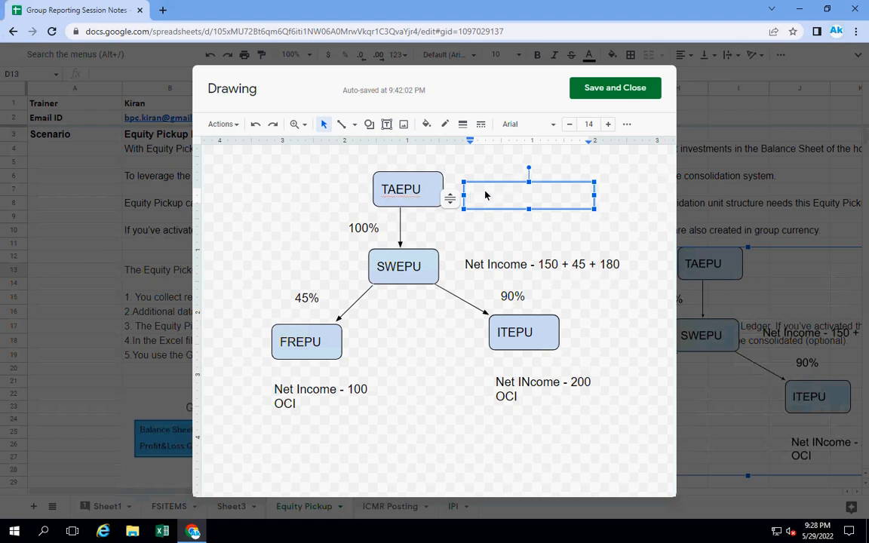
{"action": "type", "text": "37% n"}
{"action": "key", "text": "BackSpace"}
{"action": "type", "text": "e"}
{"action": "key", "text": "BackSpace"}
{"action": "type", "text": "net va"}
{"action": "key", "text": "BackSpace"}
{"action": "key", "text": "BackSpace"}
{"action": "type", "text": "income"}
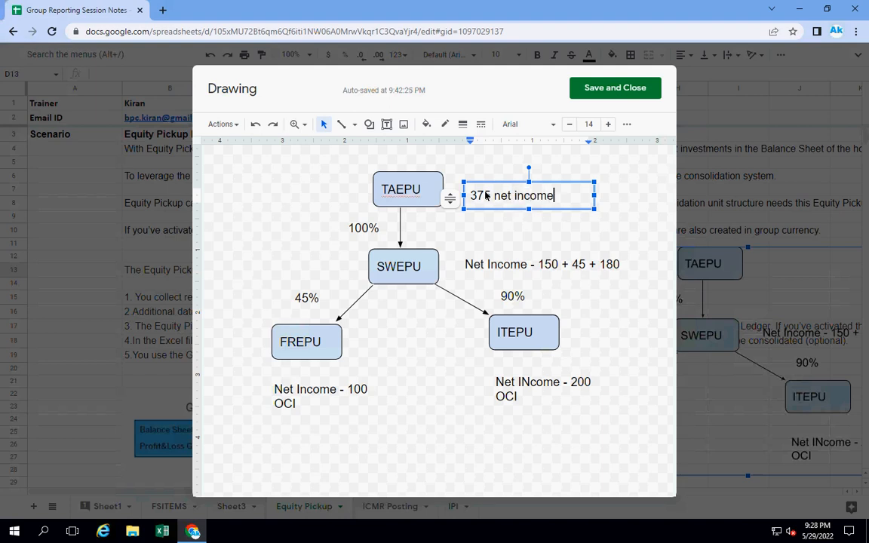